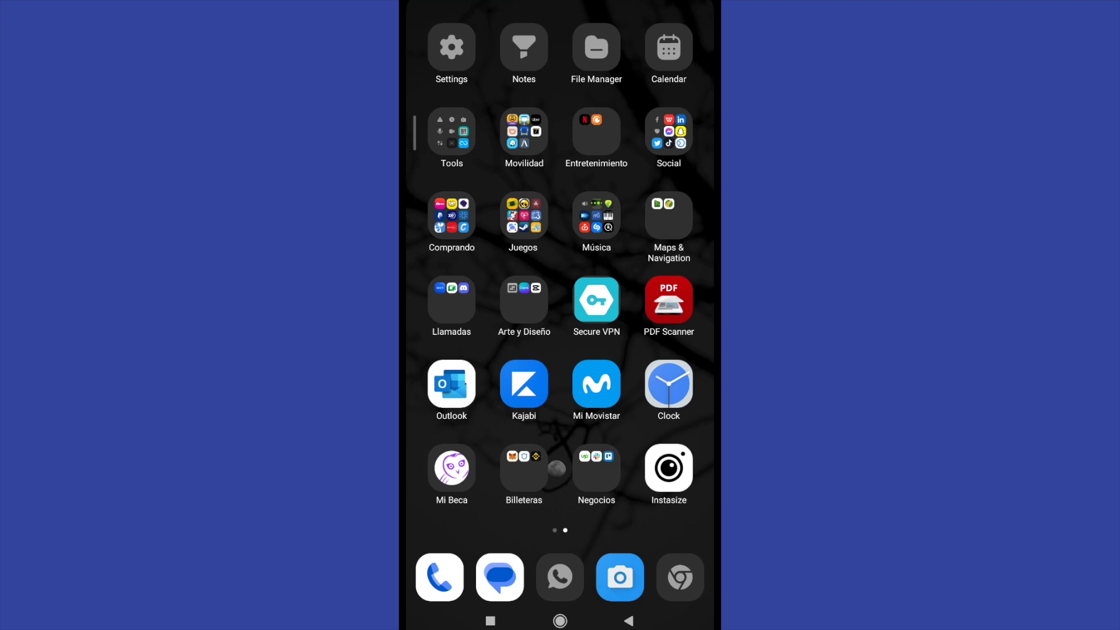
Launch Messenger from the social apps folder on the home screen.
{"action": "left_click", "coordinate": [669, 132]}
{"action": "left_click", "coordinate": [561, 226]}
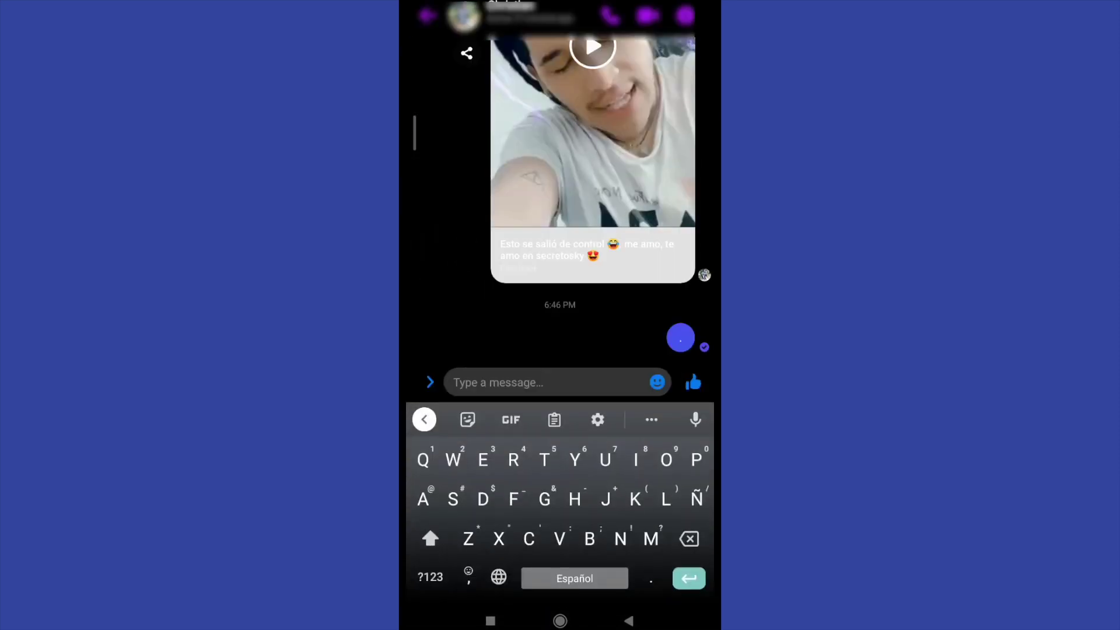
{"action": "type", "text": "."}
Send the single-period message to the contact.
{"action": "left_click", "coordinate": [688, 379]}
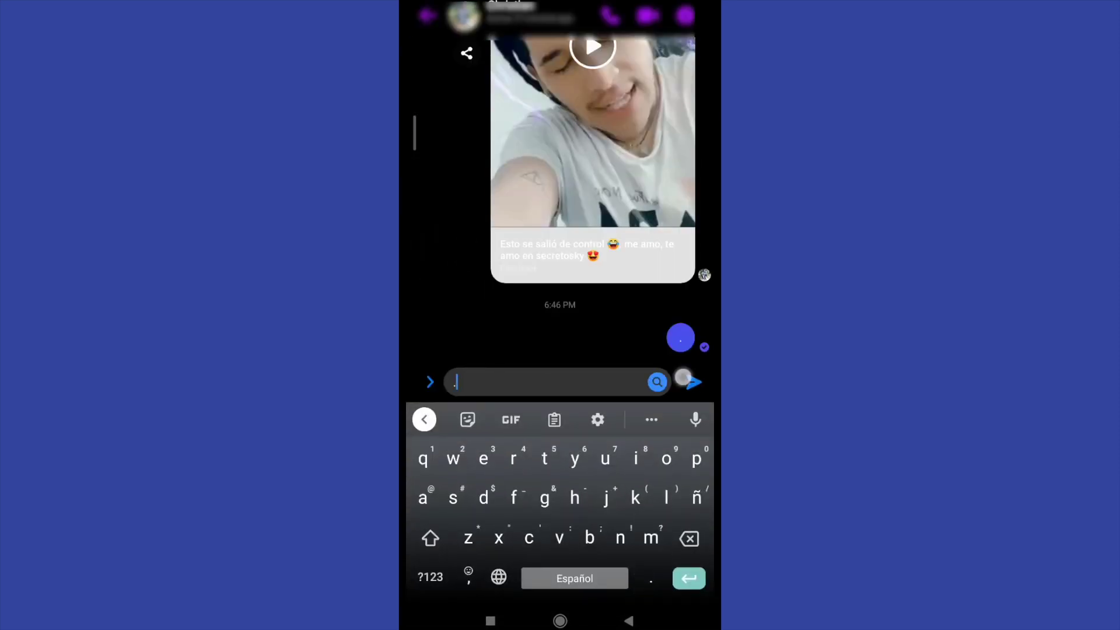